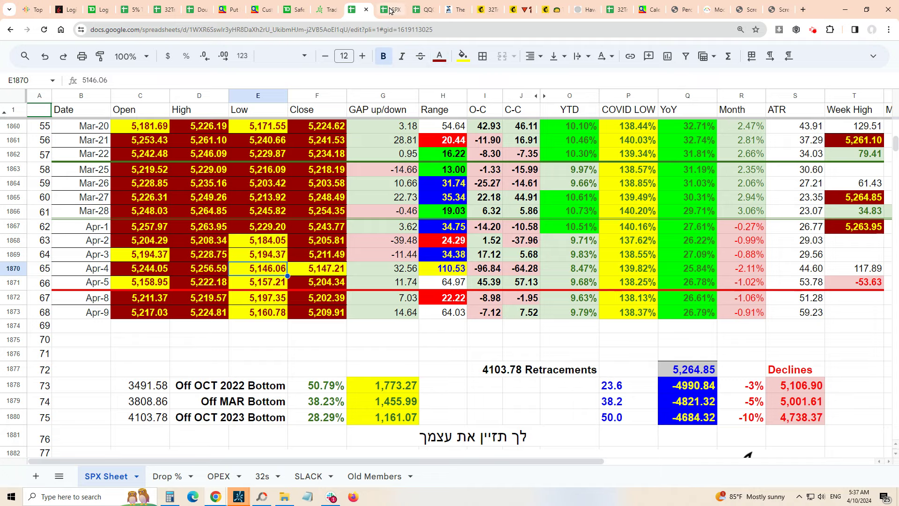
Switch to the other open SPX spreadsheet and show its CPI sheet of past release-day gaps and ranges.
left_click(394, 10)
left_click(389, 476)
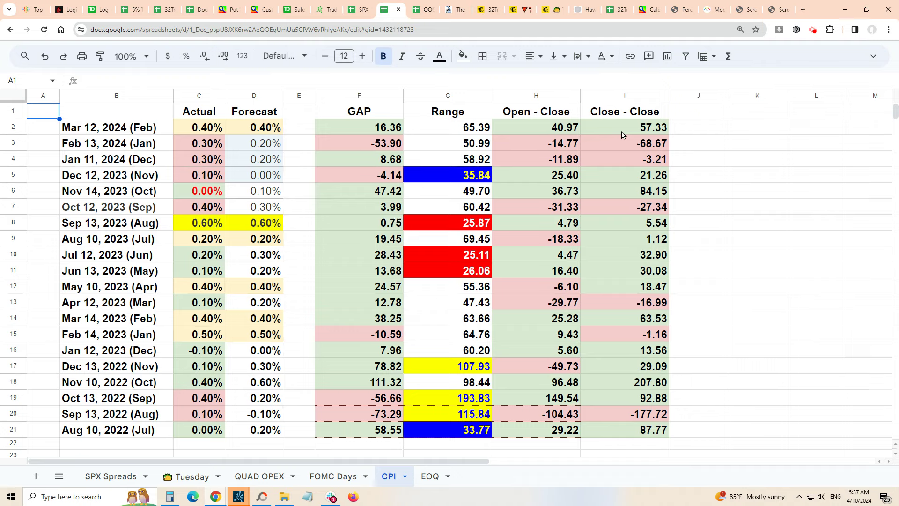
Switch to the thinkorswim futures grid and review the /ES, /NQ, /YM and TSLA charts one after another.
mouse_move(239, 500)
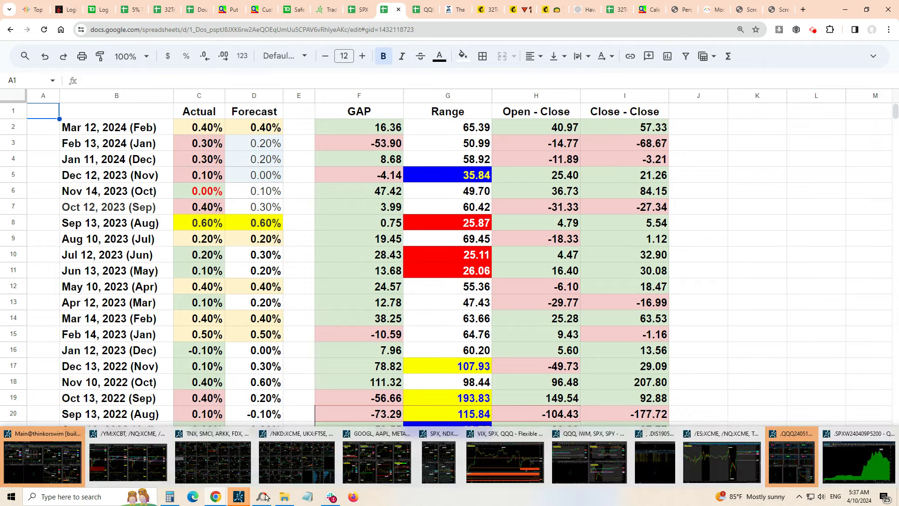
left_click(714, 465)
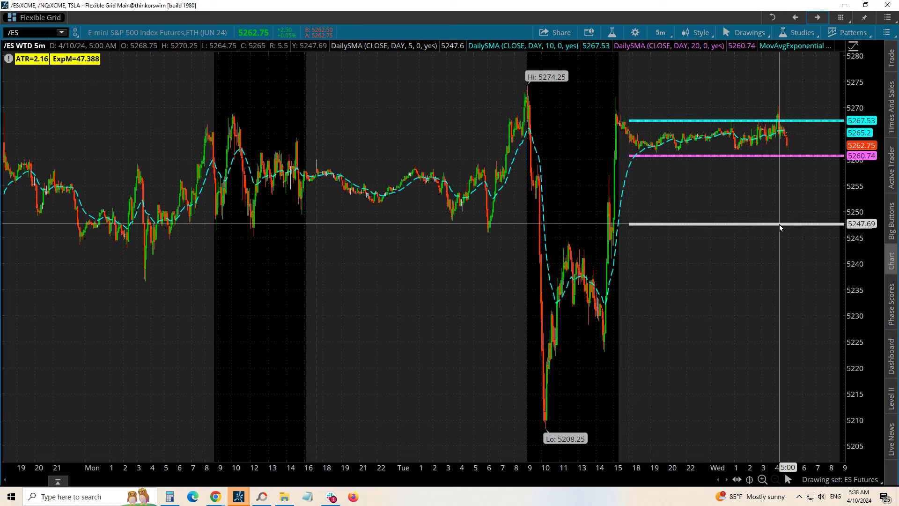
left_click(817, 18)
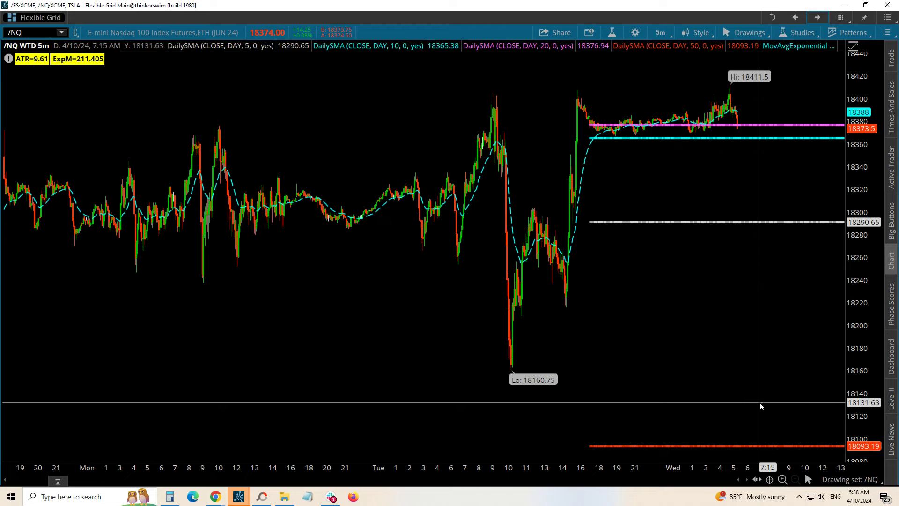
left_click(818, 19)
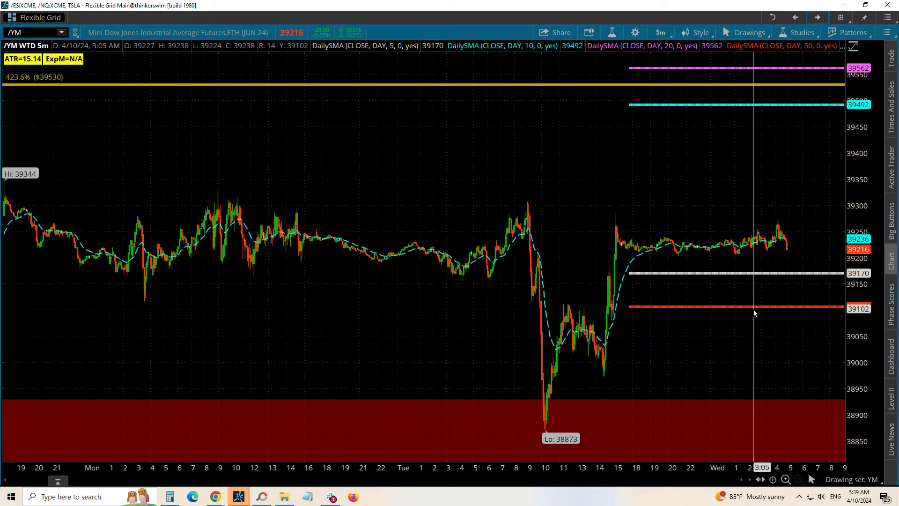
left_click(817, 17)
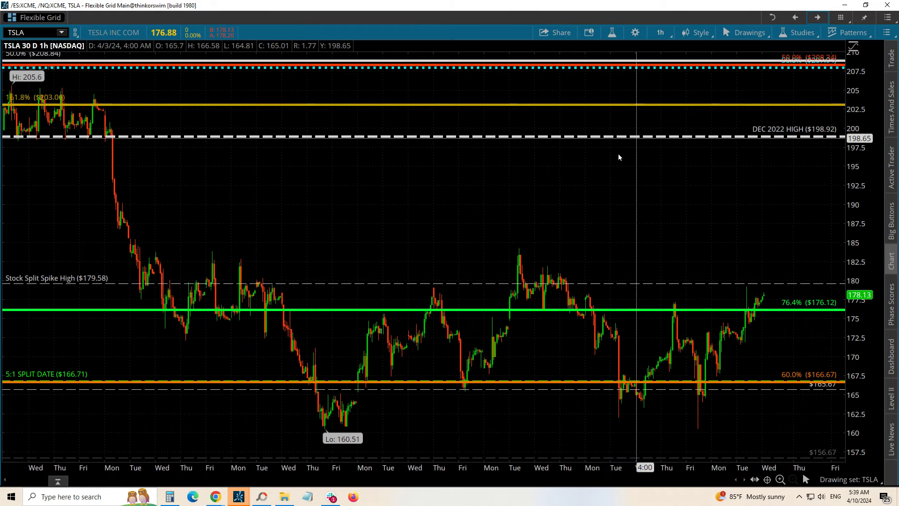
Bring up the SPX chart in the VIX, SPX, QQQ grid window and set its time frame to 30 D : 1h.
mouse_move(234, 495)
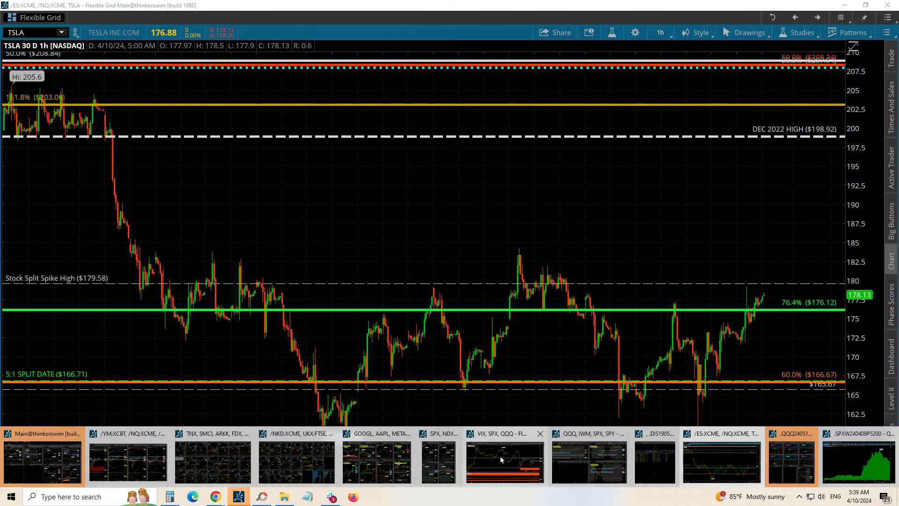
left_click(436, 450)
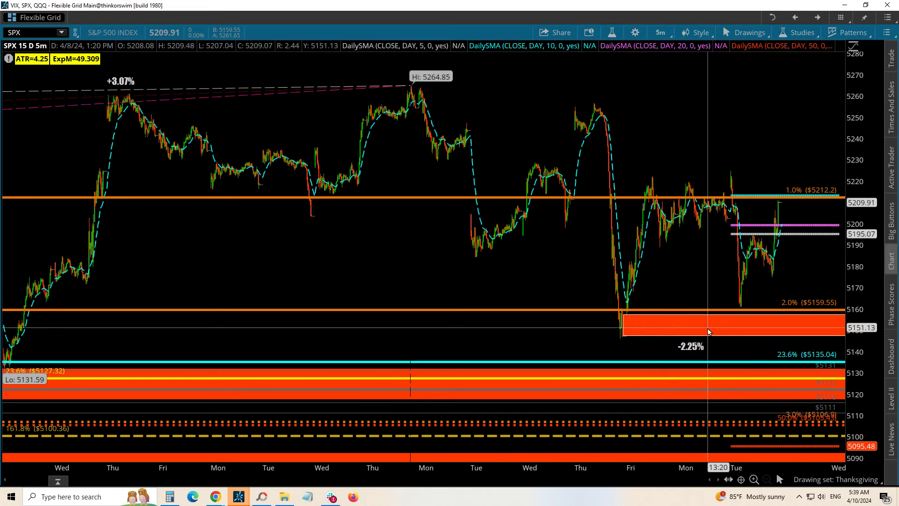
mouse_move(708, 331)
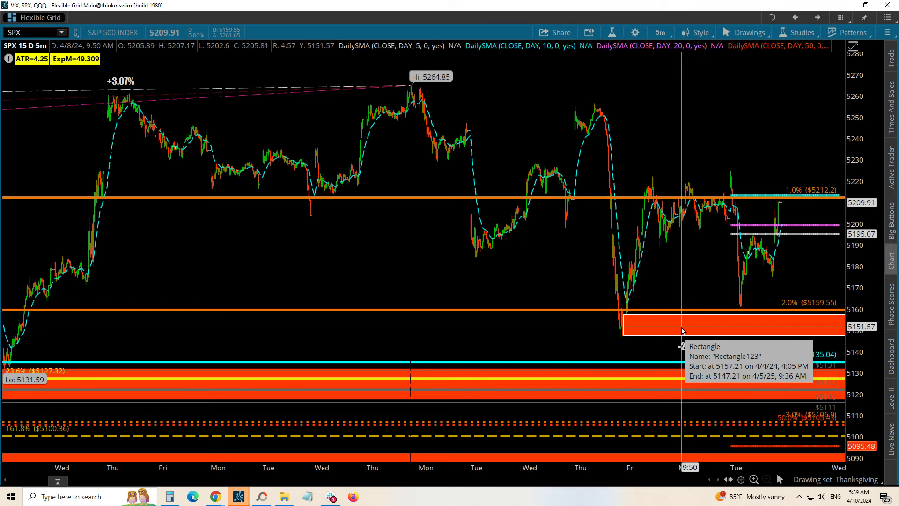
mouse_move(477, 376)
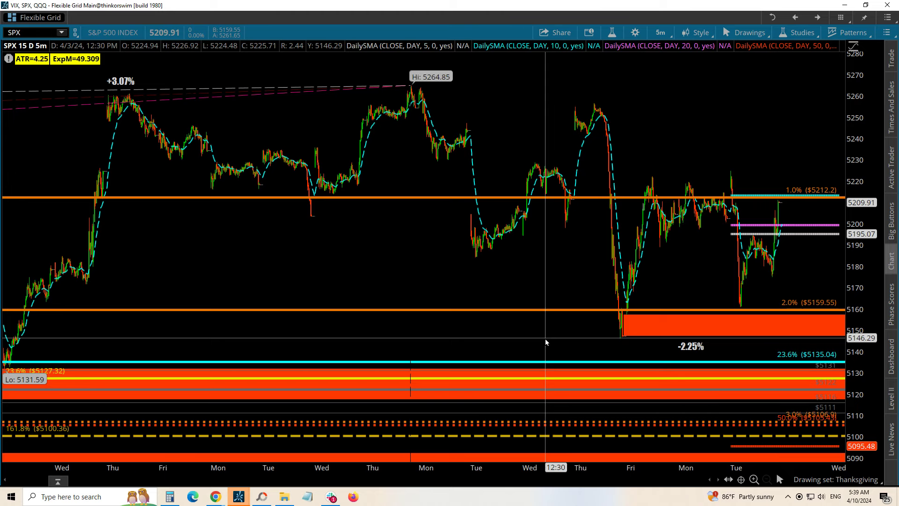
left_click(660, 33)
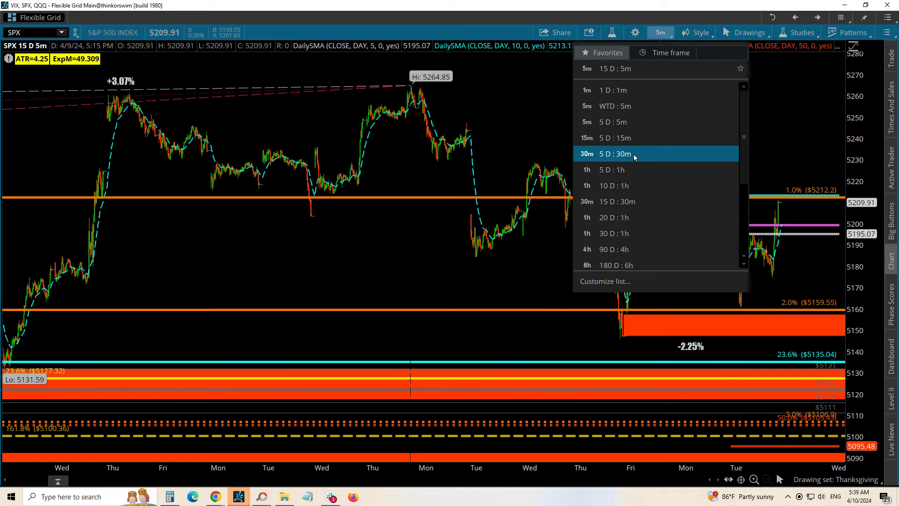
left_click(627, 232)
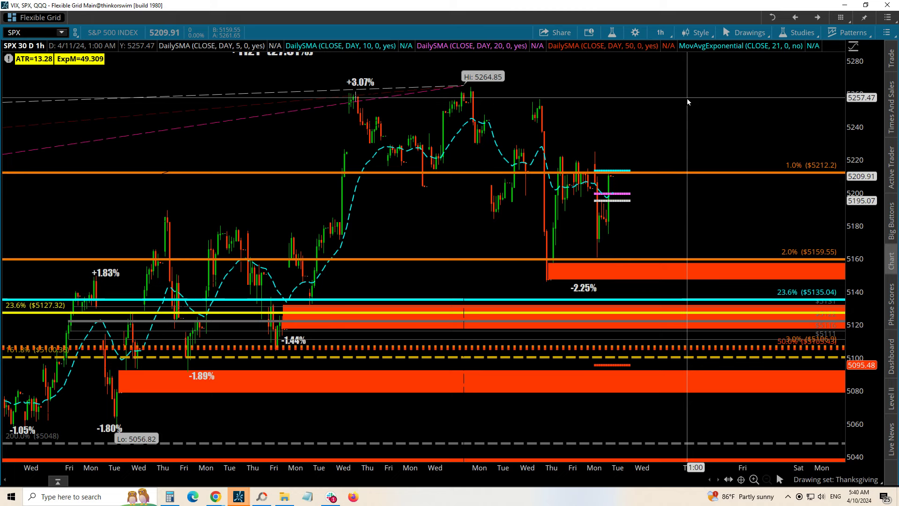
Examine the 30-day hourly QQQ and IWM charts in the same grid.
left_click(817, 20)
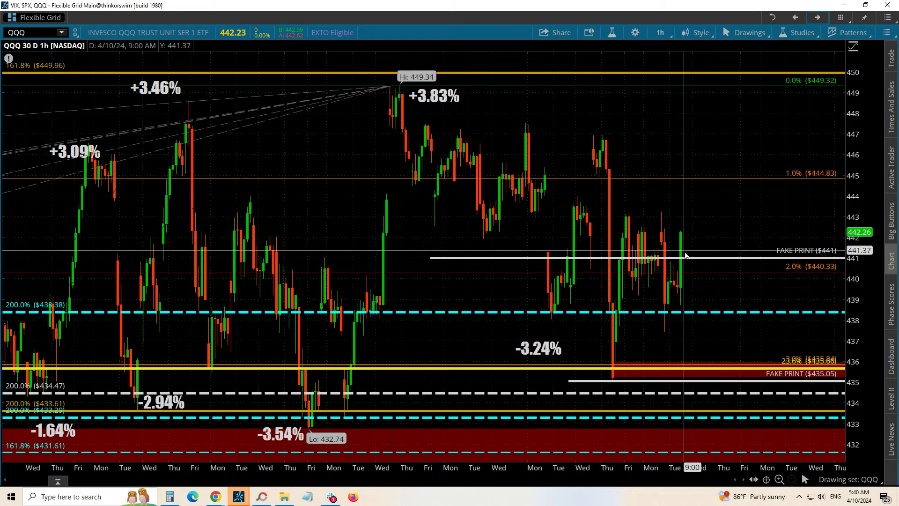
mouse_move(681, 184)
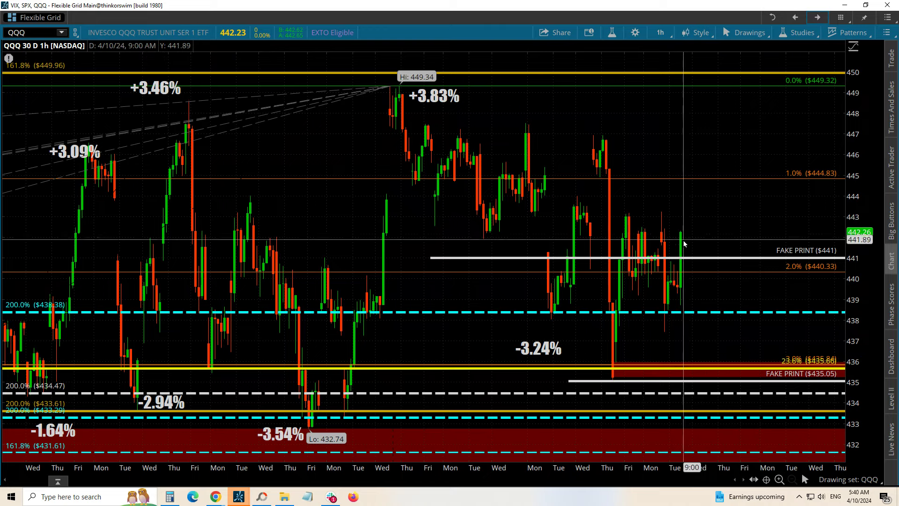
left_click(816, 18)
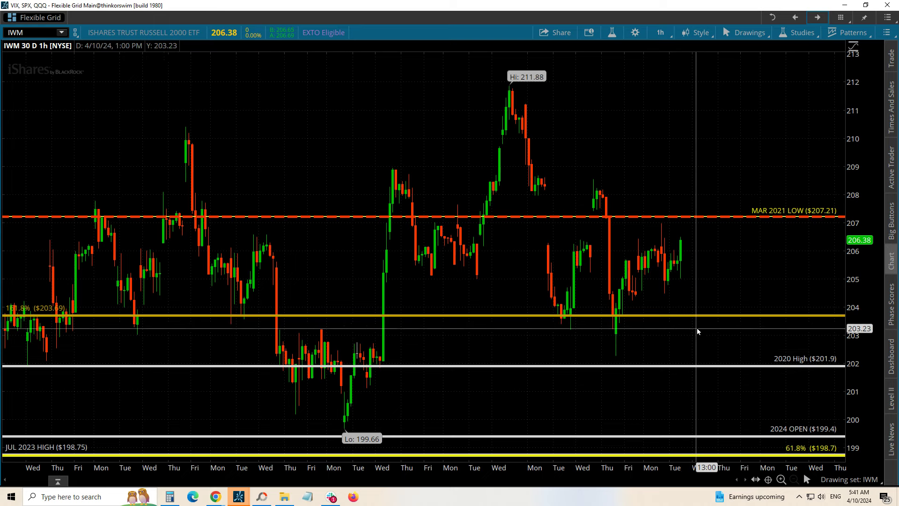
mouse_move(693, 320)
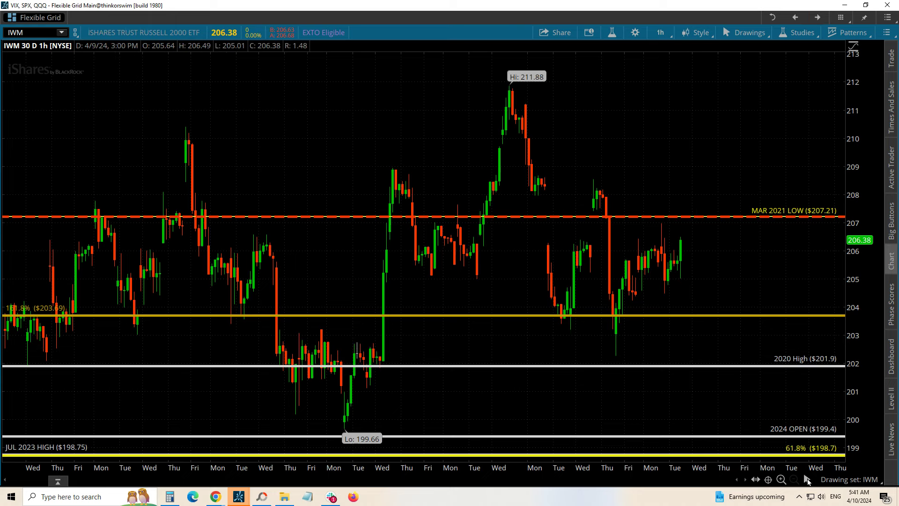
Draw a three-point Fibonacci extension on IWM from the 211.88 high through the early-April low to the 208.59 high, and remove it.
left_click(807, 480)
left_click(833, 349)
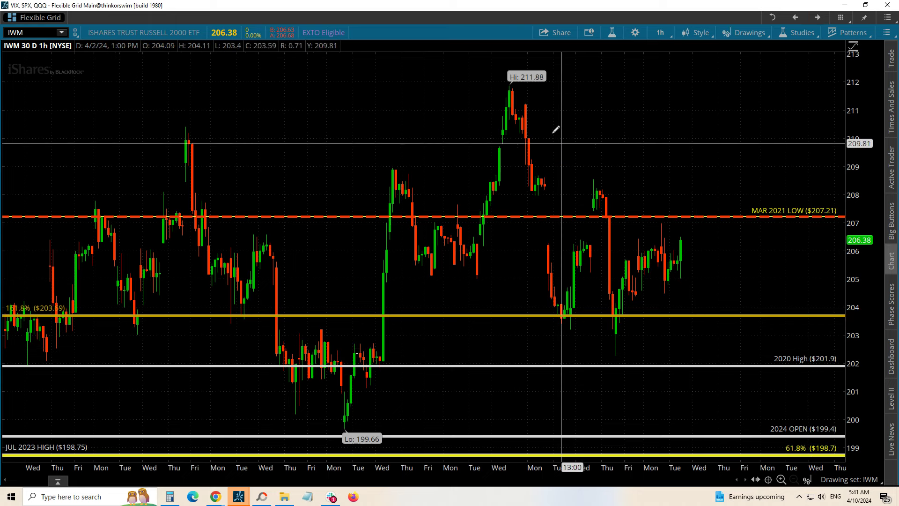
left_click(510, 84)
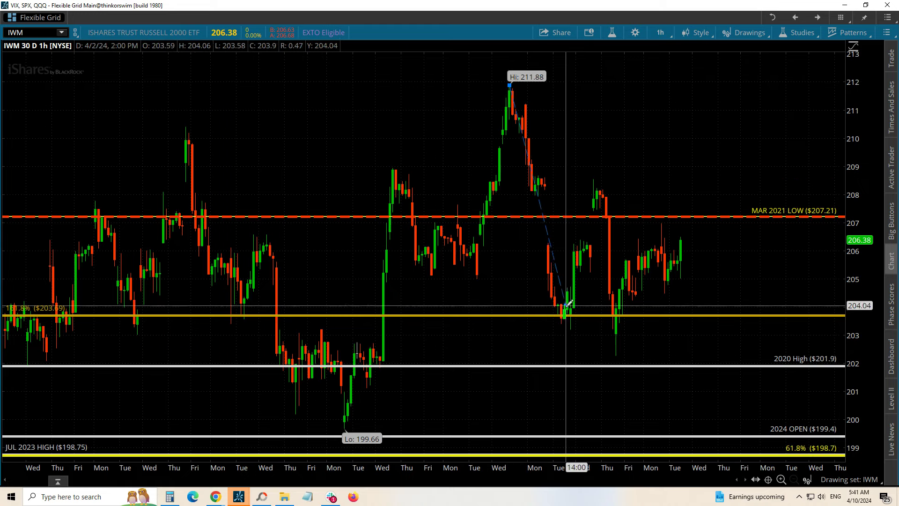
left_click(571, 327)
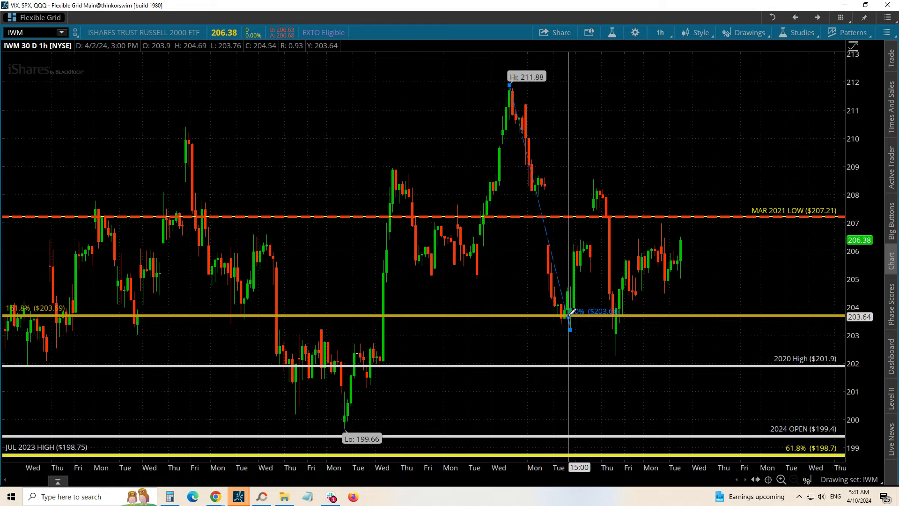
left_click(598, 173)
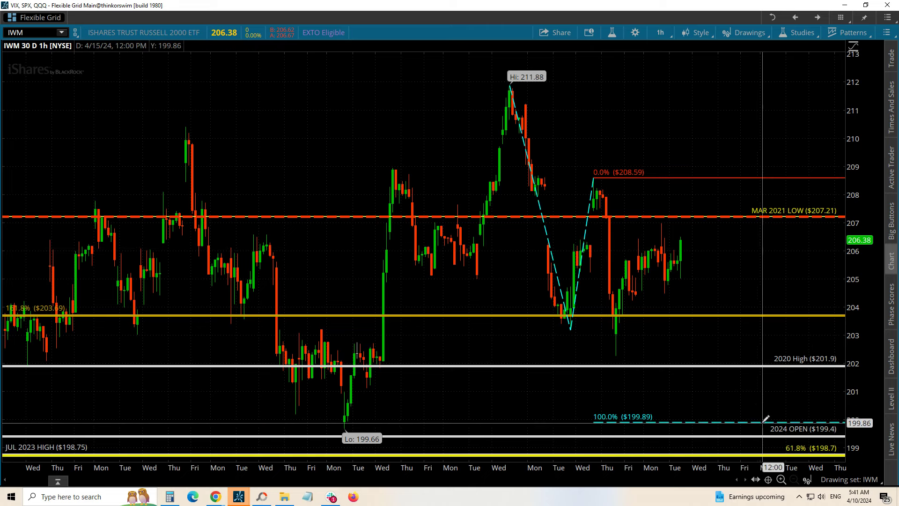
right_click(722, 179)
left_click(763, 231)
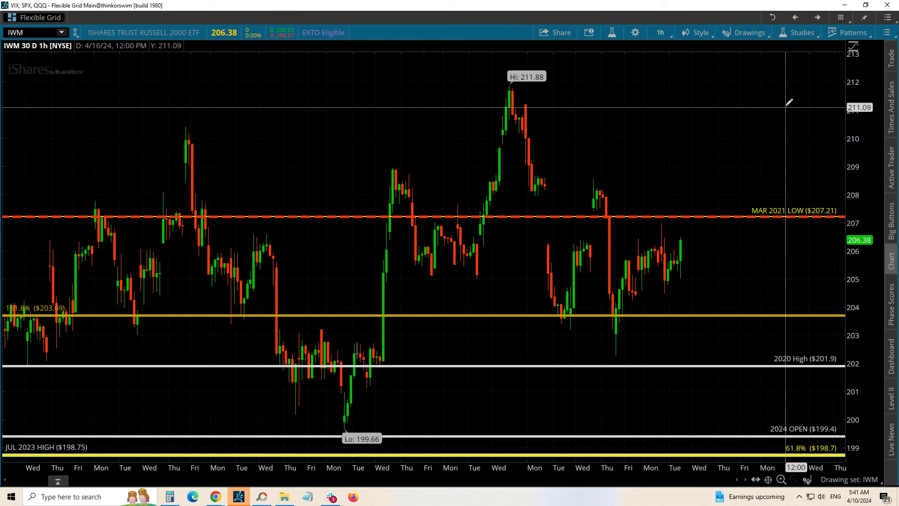
Bring up the VIX chart in the grid and open the 32_trade_alerts channel in Slack.
left_click(817, 18)
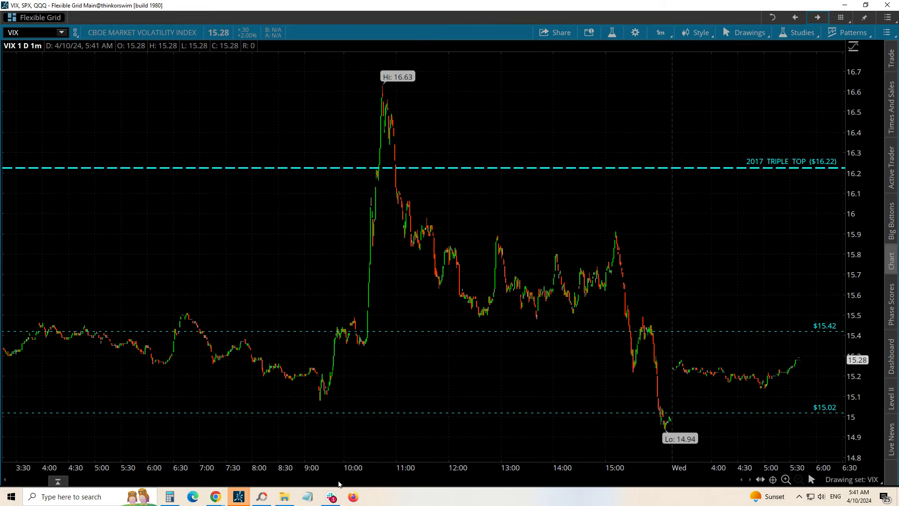
left_click(331, 496)
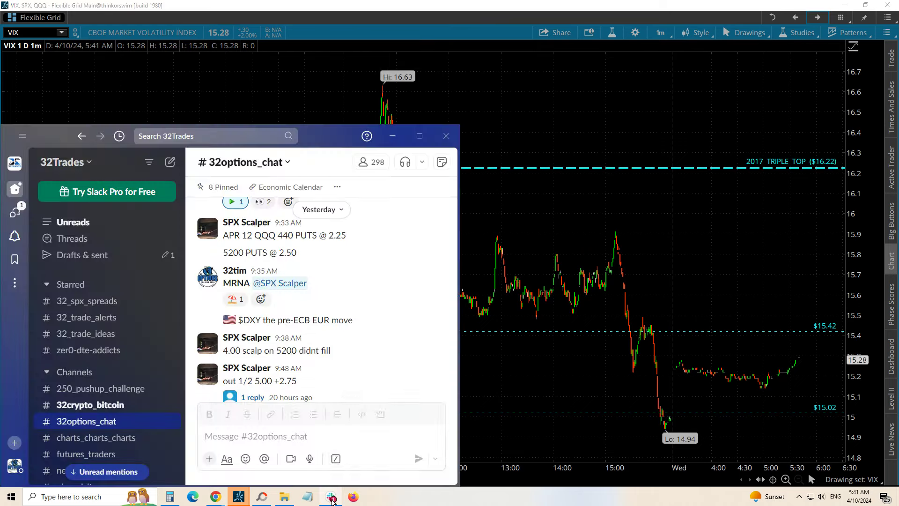
left_click(82, 319)
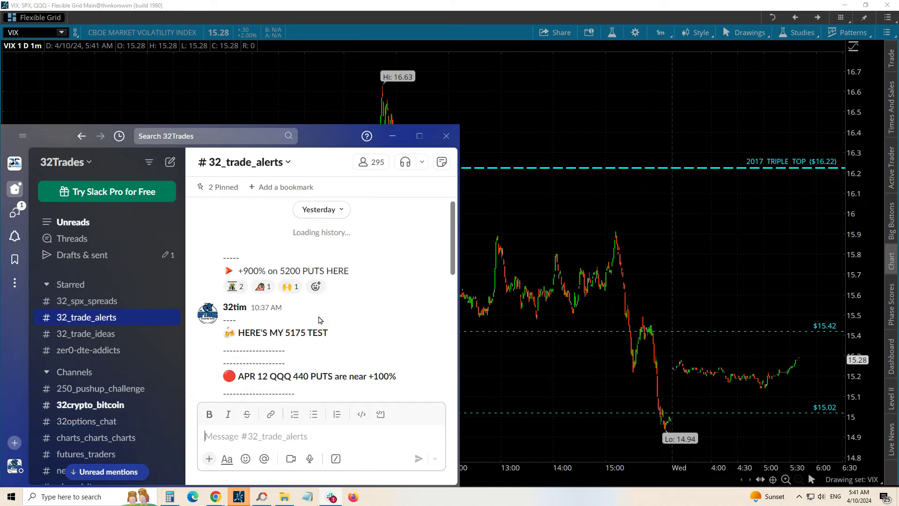
Read through yesterday's alerts in the 32_trade_alerts channel, from the gap fills to the CPI note, and minimize Slack.
scroll(327, 304, "up", 10)
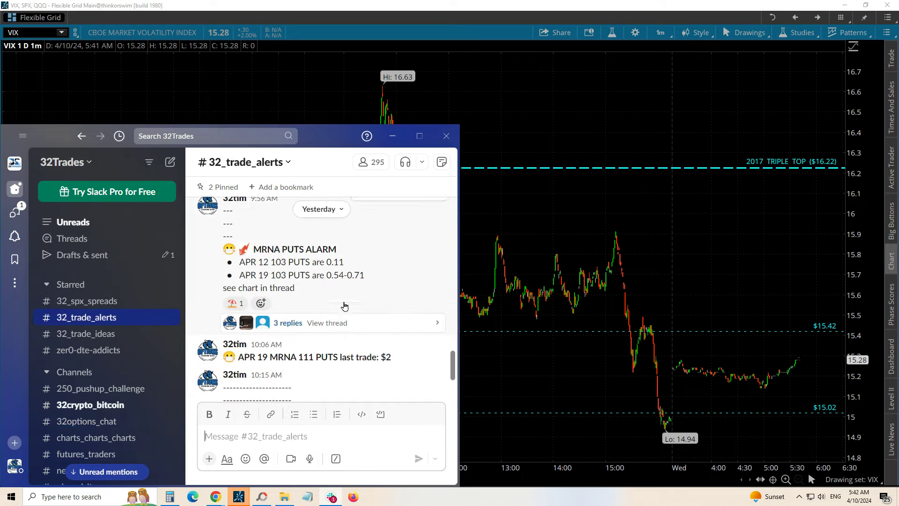
scroll(330, 305, "up", 7)
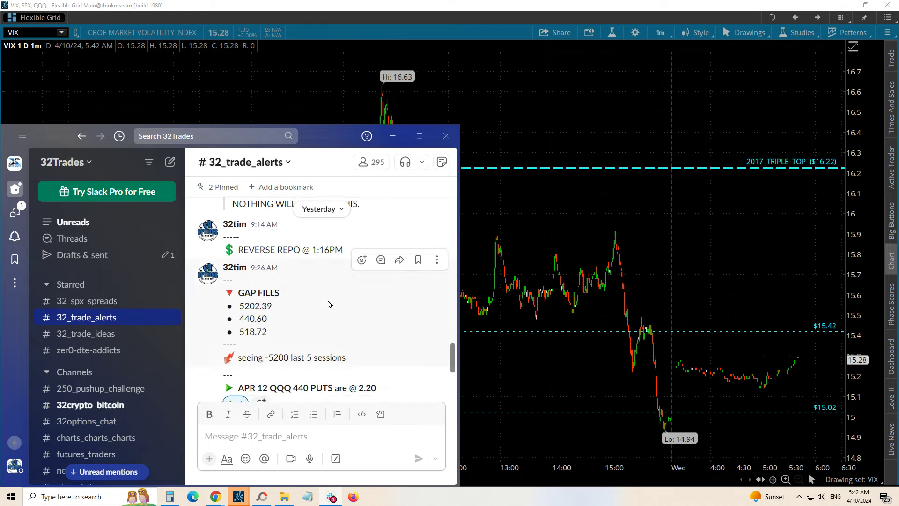
scroll(328, 305, "down", 6)
scroll(328, 305, "up", 3)
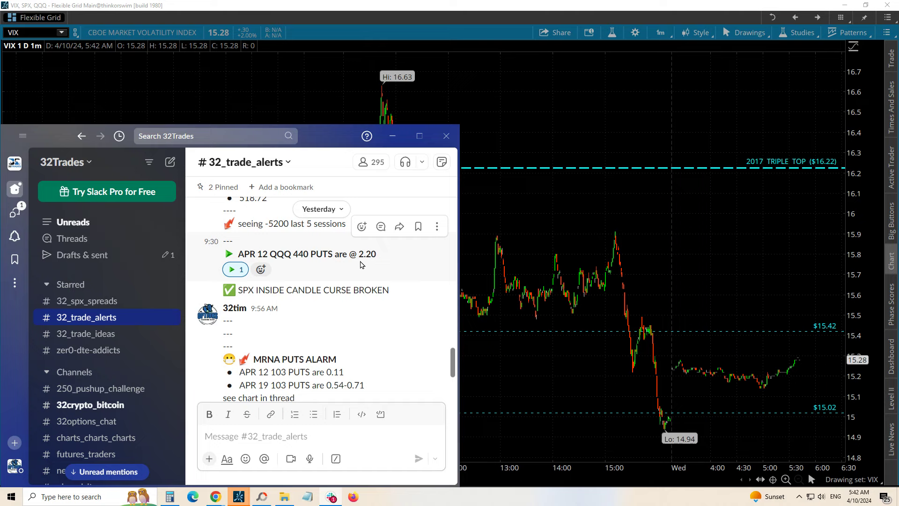
scroll(358, 281, "down", 10)
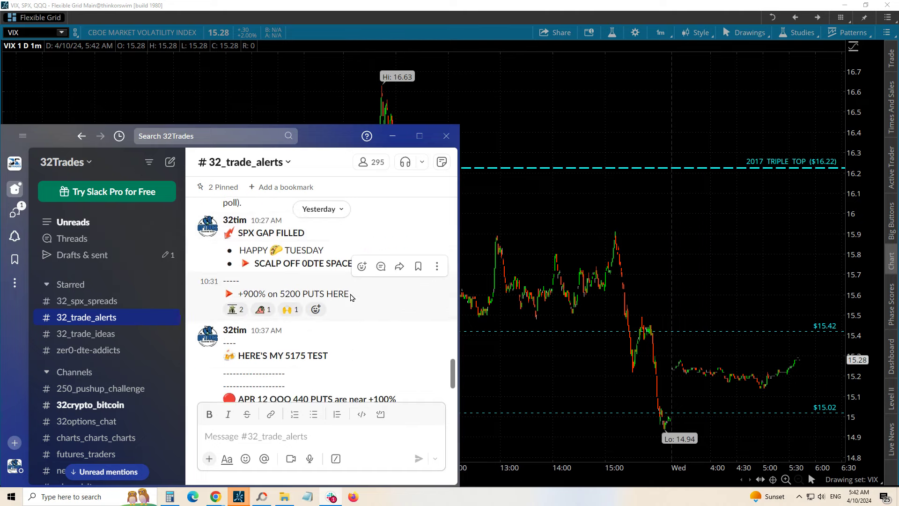
scroll(351, 297, "down", 6)
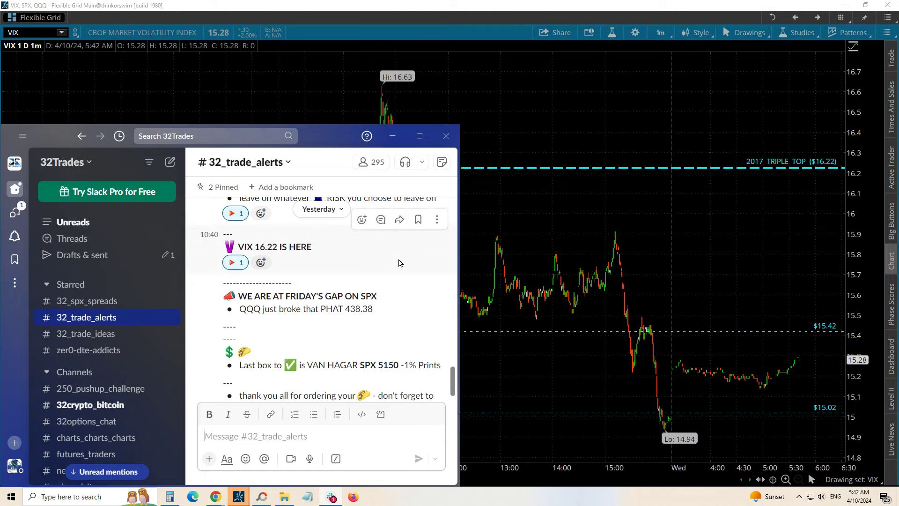
scroll(398, 263, "down", 5)
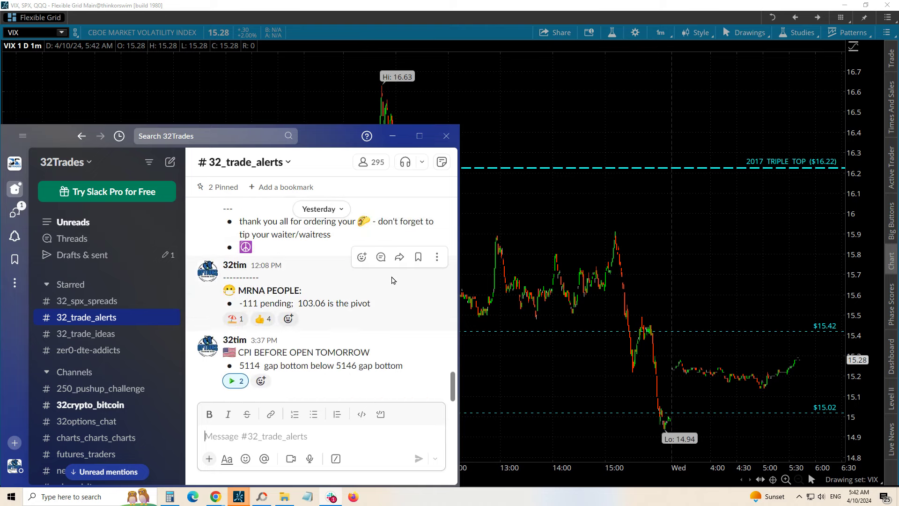
left_click(392, 136)
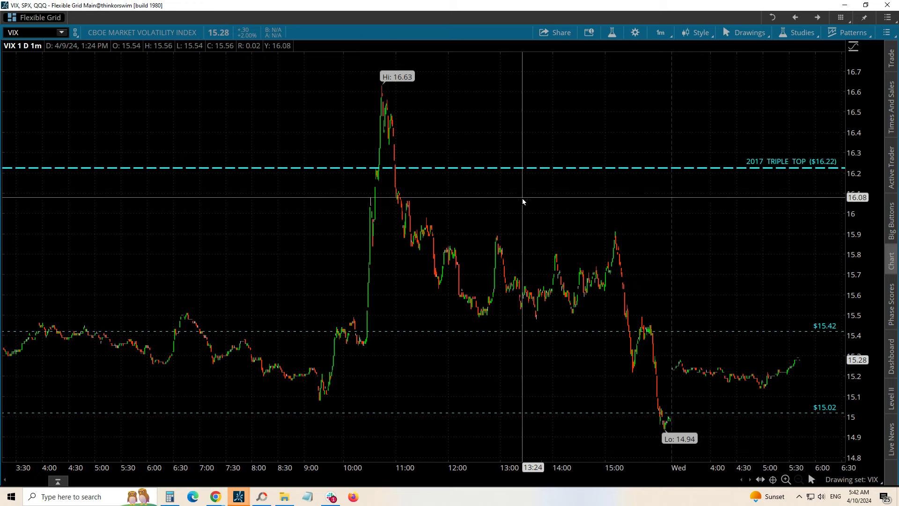
Return to the SPX chart and set its time frame to WTD : 5m.
left_click(817, 17)
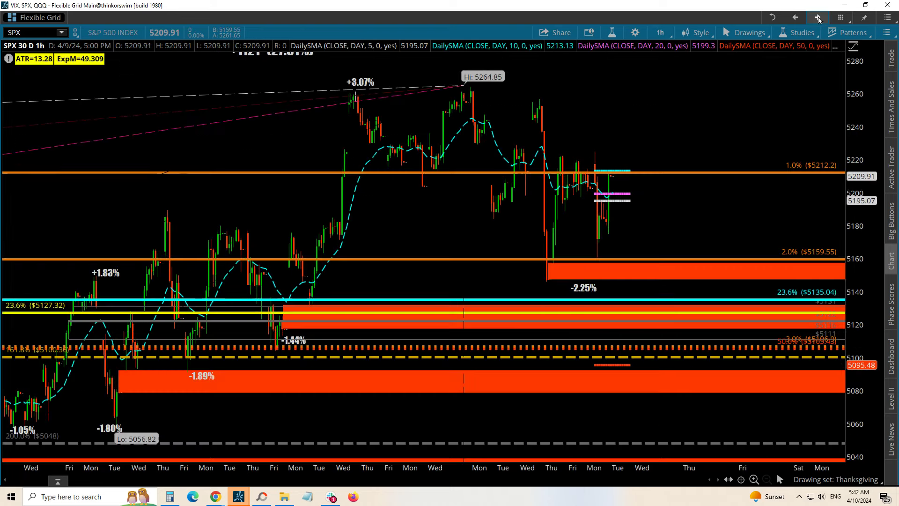
left_click(661, 32)
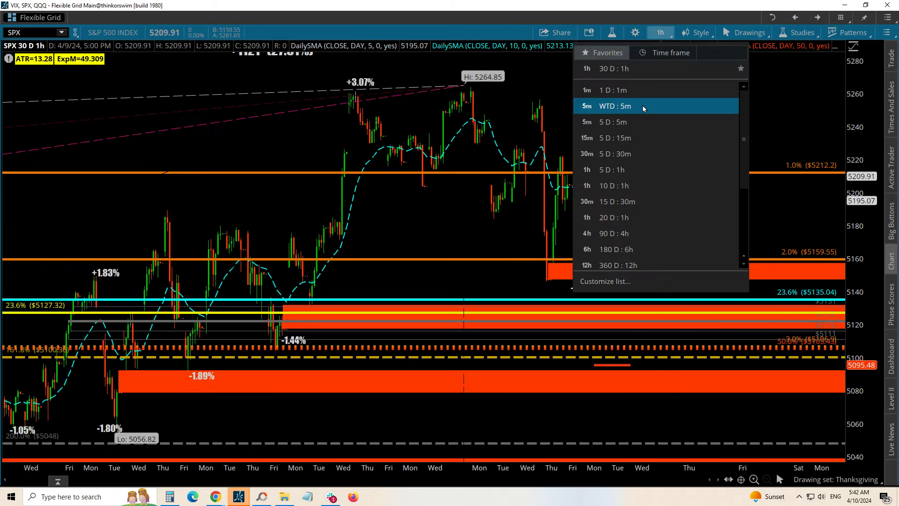
left_click(643, 109)
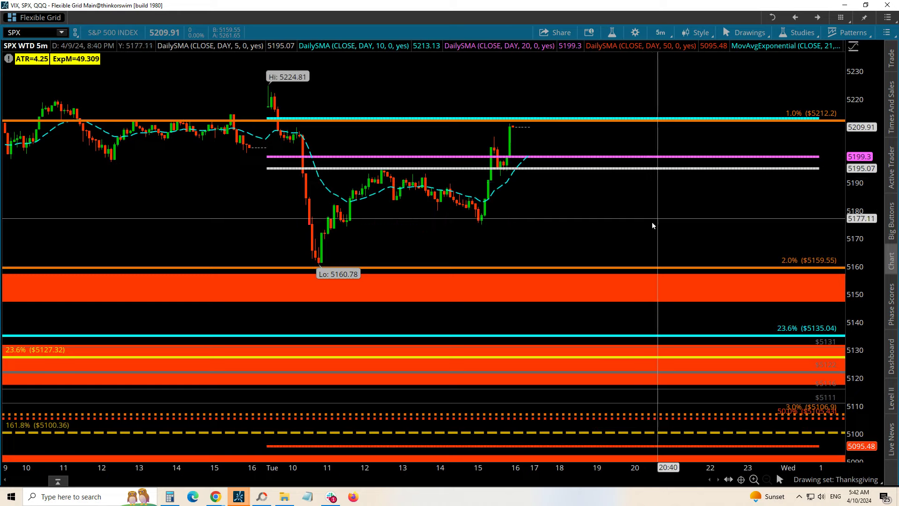
Remove the 50-day DailySMA study from the SPX chart and set the chart's time frame to 1 D : 1m.
right_click(748, 450)
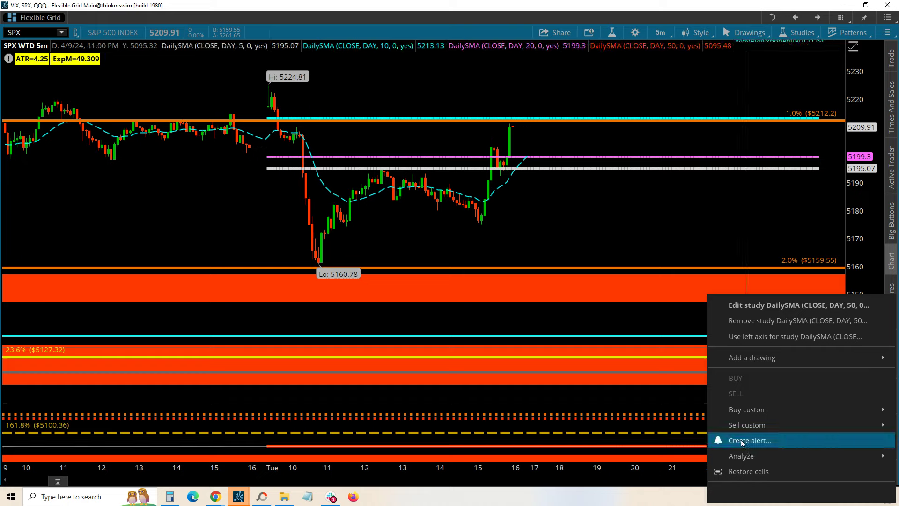
left_click(752, 321)
left_click(489, 63)
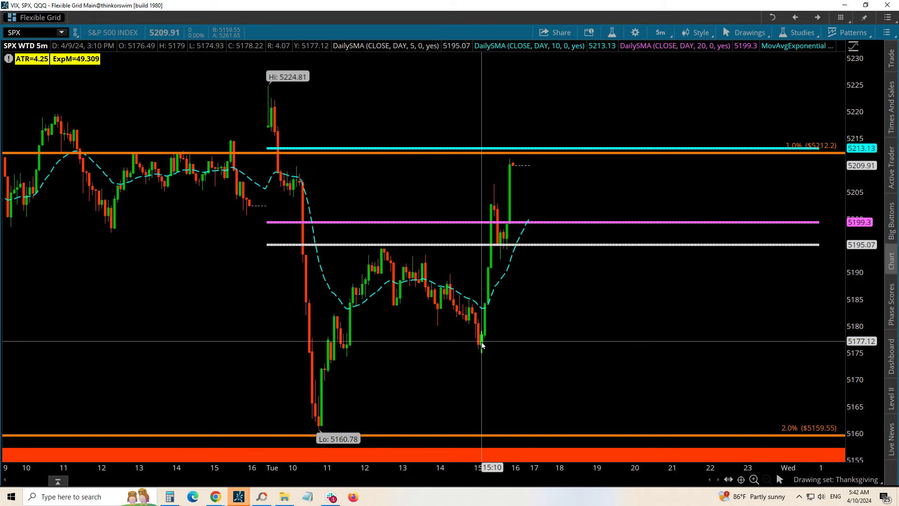
left_click(660, 32)
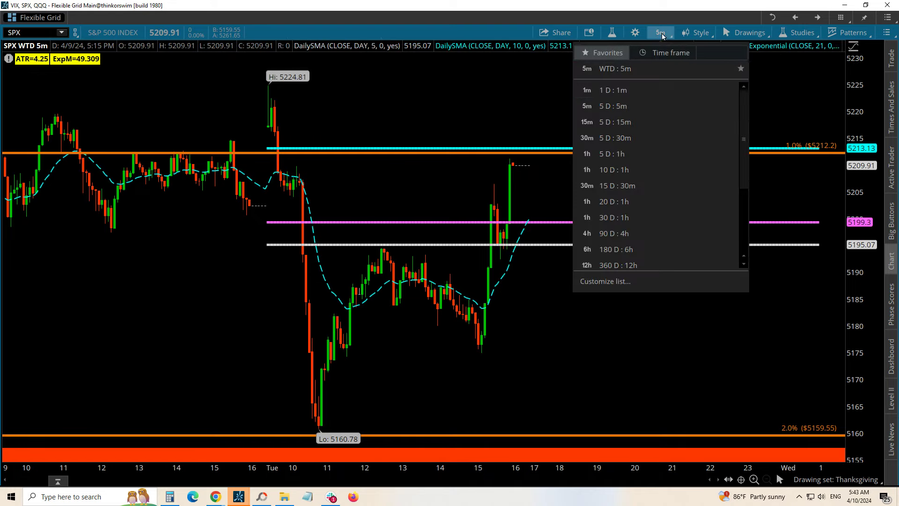
left_click(618, 90)
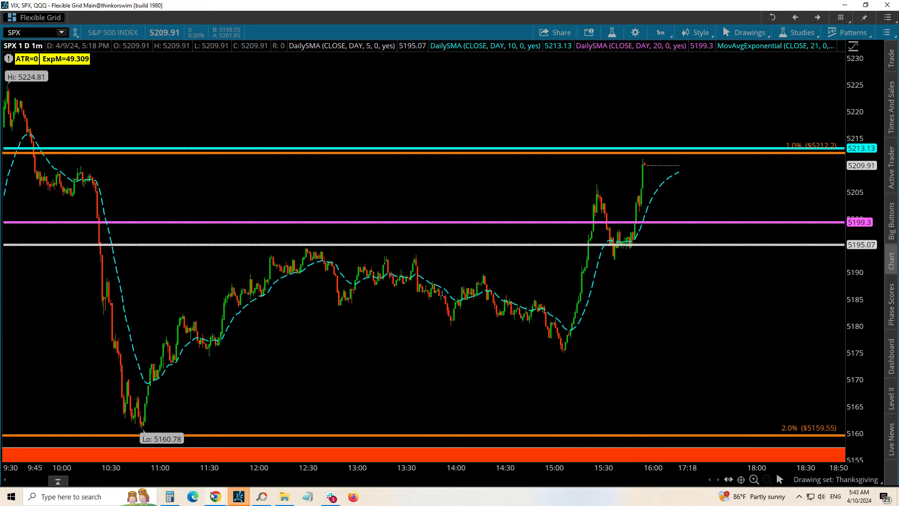
Switch to the SPX spreads window in Chrome and bring up the SPX Sheet with the daily open, high, low and close rows.
mouse_move(215, 496)
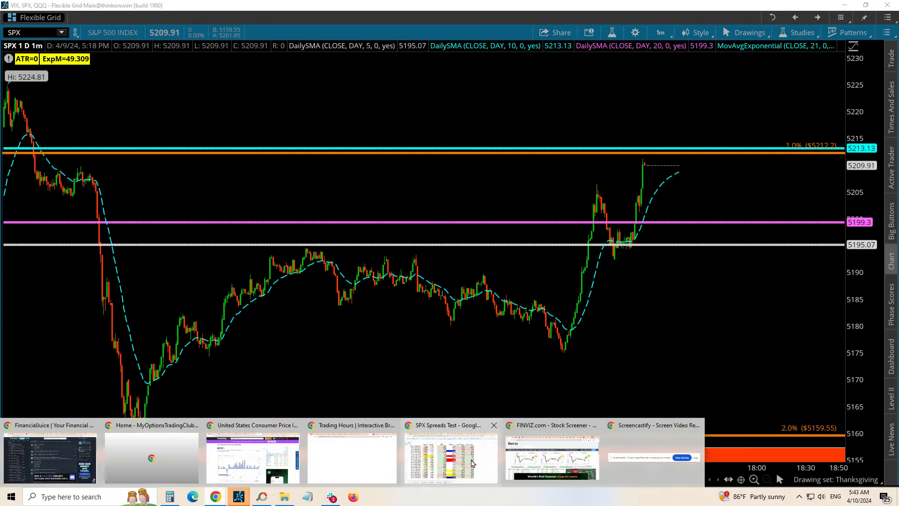
left_click(472, 461)
left_click(361, 11)
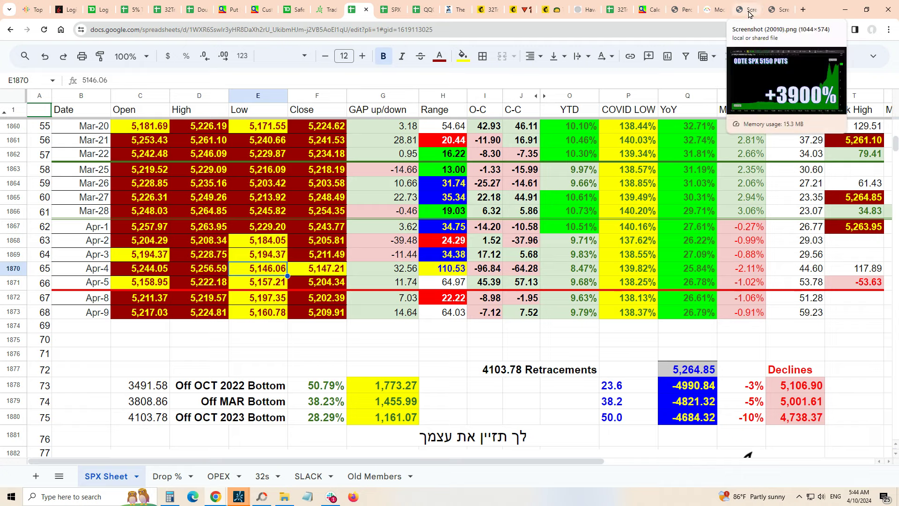
Open the 32_spx_spreads channel in Slack and read yesterday's messages, highlighting "to Borrow" in the 5185/5180 CPI note.
left_click(331, 497)
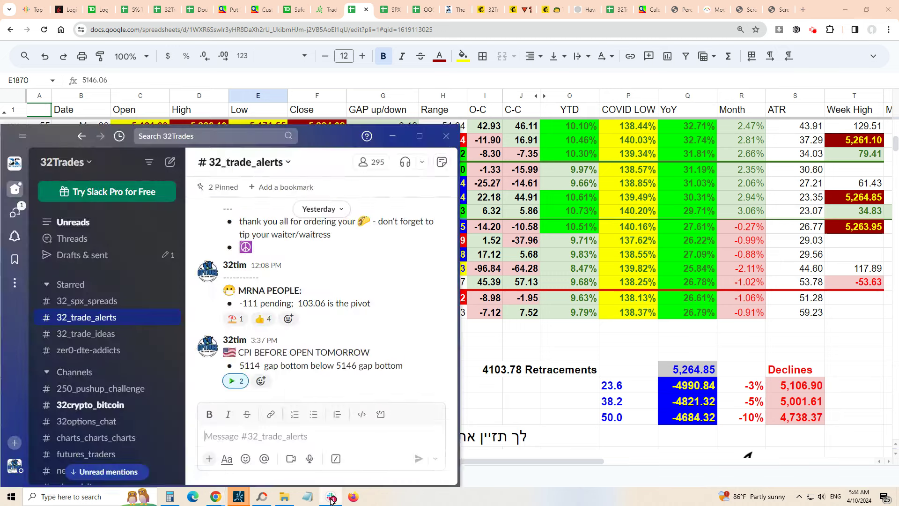
scroll(284, 337, "down", 5)
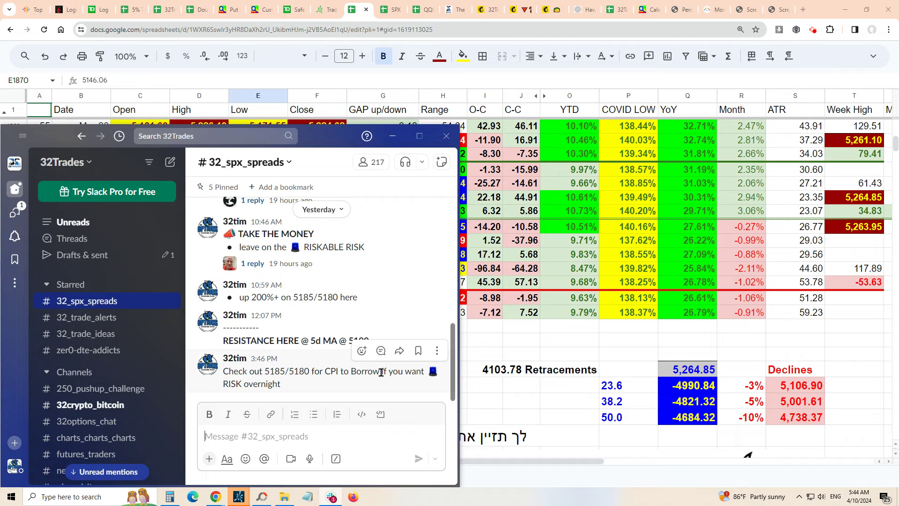
left_click_drag(341, 371, 379, 370)
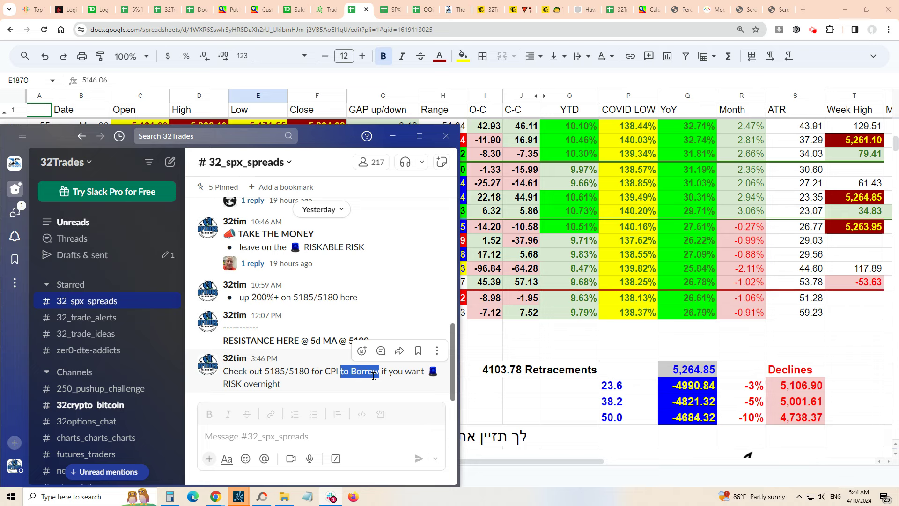
left_click(255, 436)
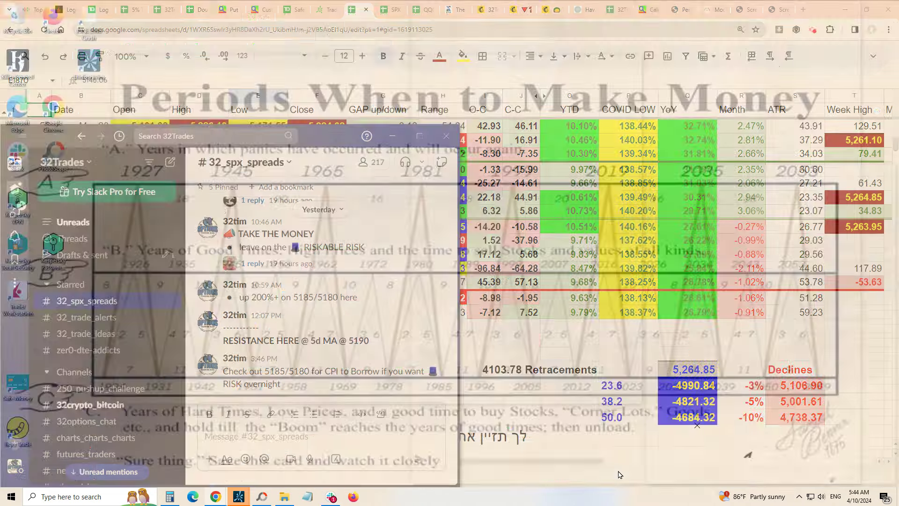
left_click(531, 433)
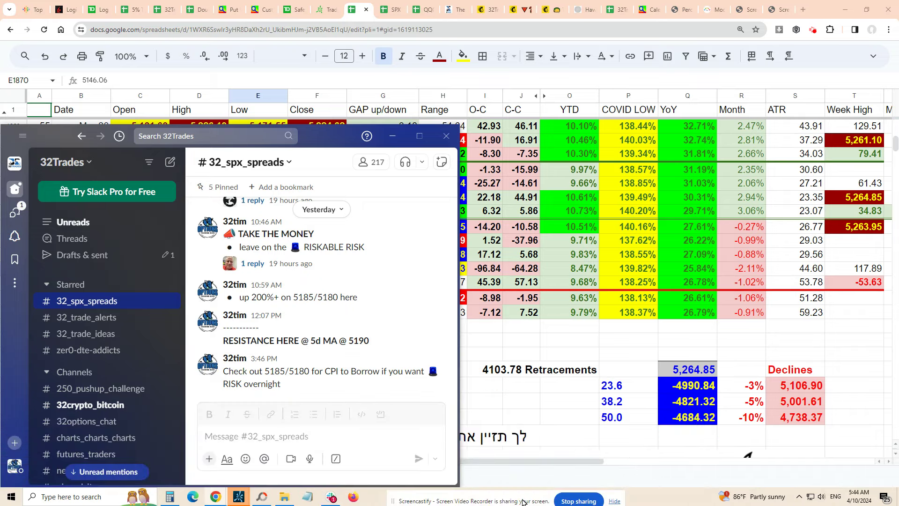